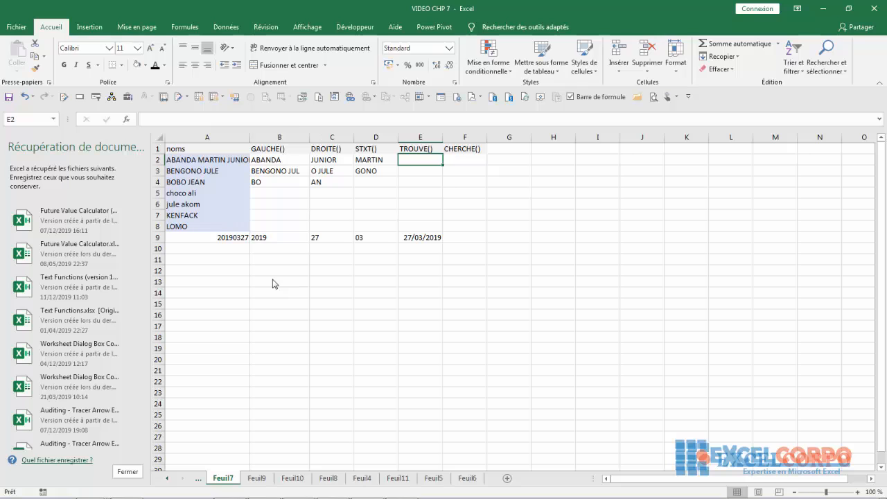
Step: Look up the TROUVE function's description among the text functions offered for insertion in cell E2
{"action": "left_click", "coordinate": [405, 163]}
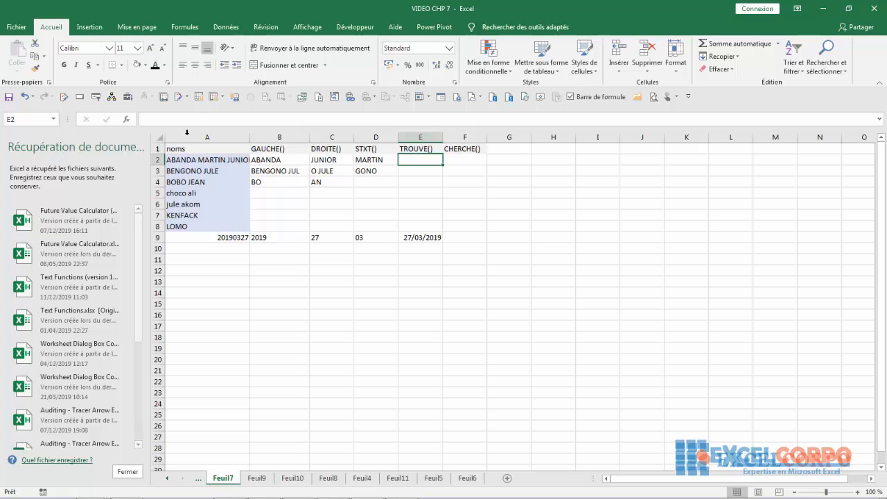
{"action": "left_click", "coordinate": [126, 121]}
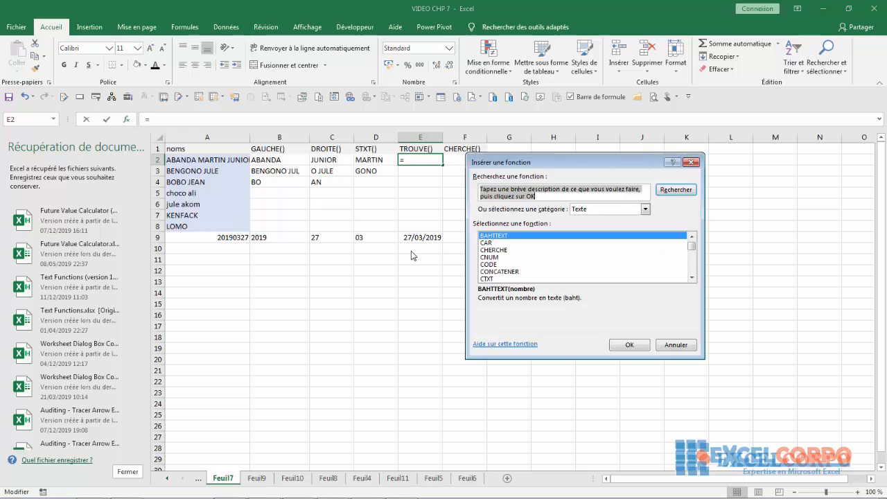
{"action": "left_click", "coordinate": [692, 277]}
{"action": "left_click", "coordinate": [691, 277]}
{"action": "left_click", "coordinate": [691, 276]}
{"action": "left_click", "coordinate": [692, 276]}
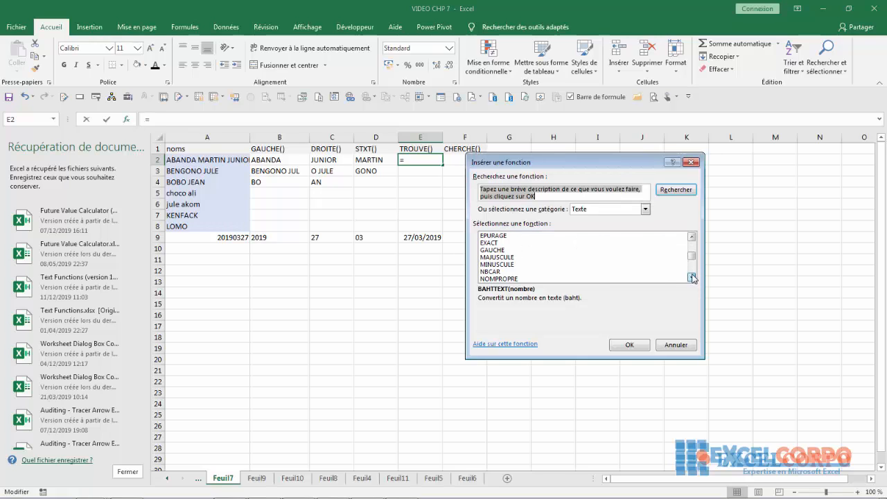
{"action": "left_click", "coordinate": [691, 277]}
{"action": "left_click", "coordinate": [691, 279]}
{"action": "left_click", "coordinate": [691, 277]}
{"action": "left_click", "coordinate": [692, 277]}
{"action": "left_click", "coordinate": [692, 277]}
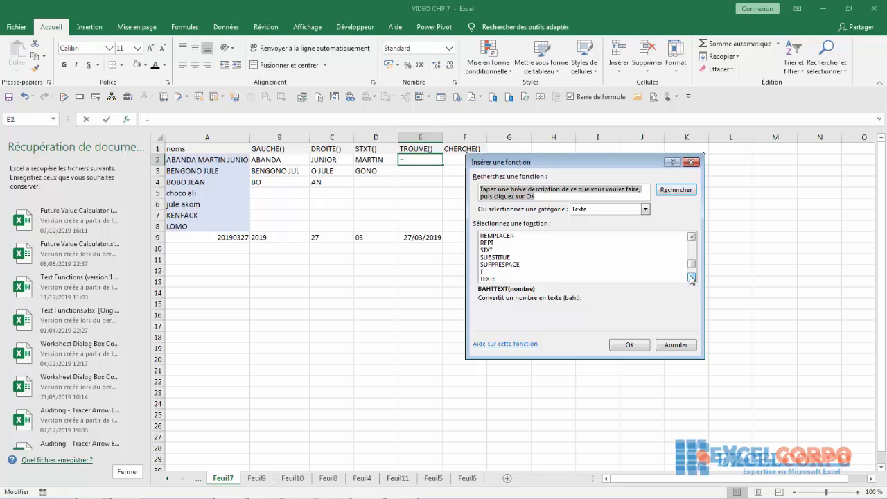
{"action": "left_click", "coordinate": [691, 277]}
{"action": "left_click", "coordinate": [516, 278]}
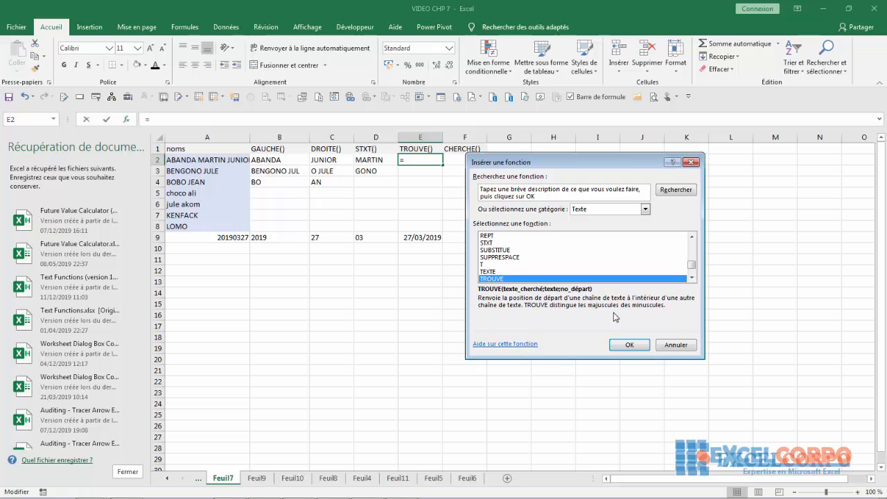
Step: Review the TROUVE arguments Texte_cherché, Texte and No_départ, then cancel the function insertion
{"action": "left_click", "coordinate": [629, 346]}
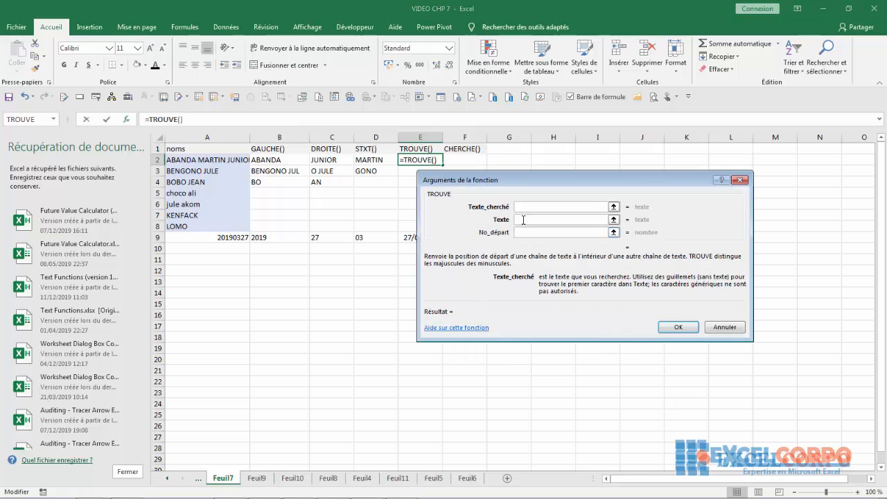
{"action": "left_click_drag", "start_coordinate": [525, 181], "coordinate": [600, 153]}
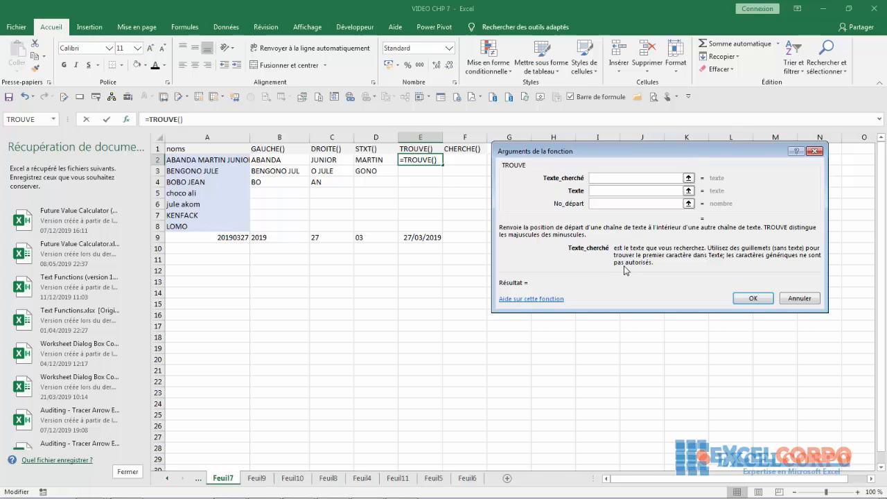
{"action": "left_click", "coordinate": [592, 190]}
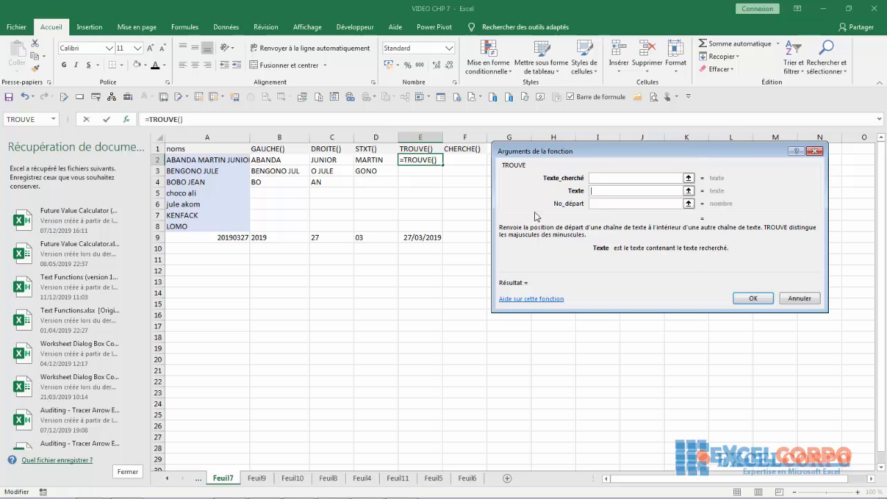
{"action": "left_click", "coordinate": [600, 202]}
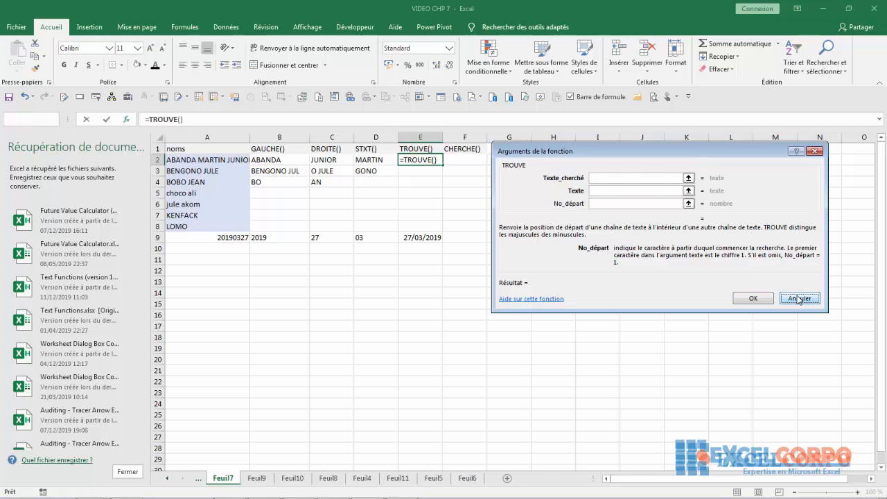
{"action": "left_click", "coordinate": [798, 299]}
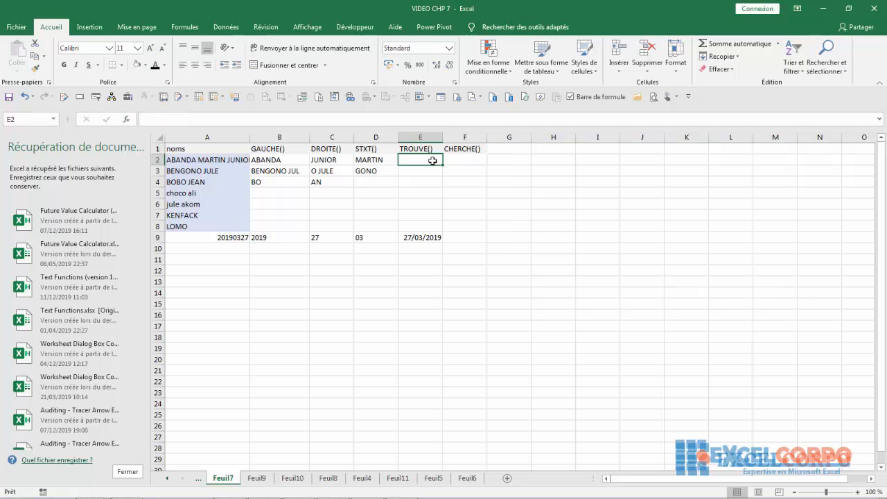
Step: Enter the formula =TROUVE("A";A2;1) in cell E2
{"action": "type", "text": "=tr"}
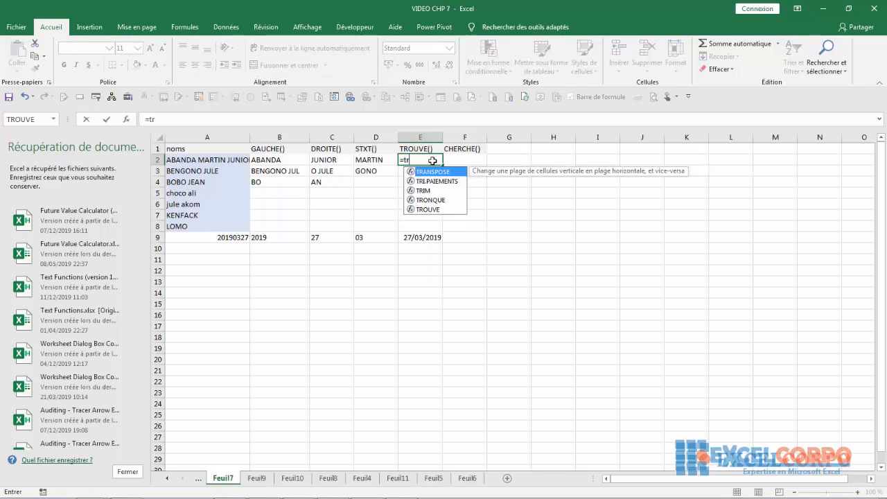
{"action": "type", "text": "ou"}
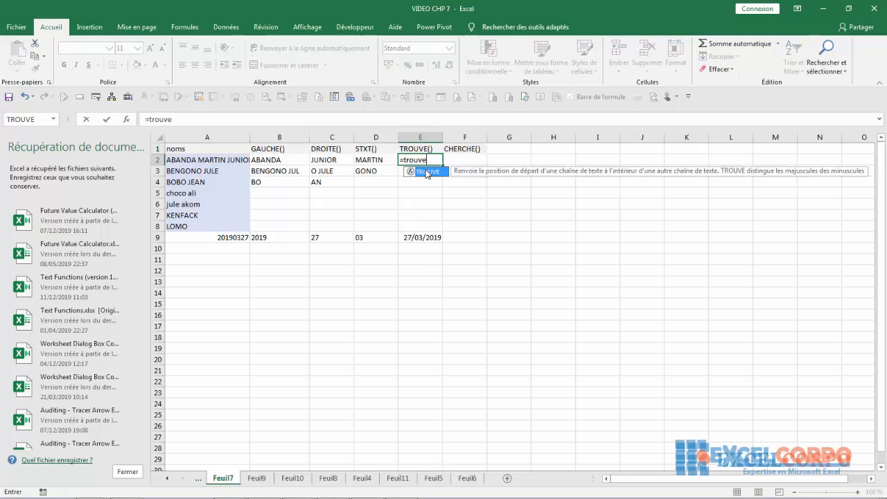
{"action": "type", "text": "ve"}
{"action": "double_click", "coordinate": [427, 172]}
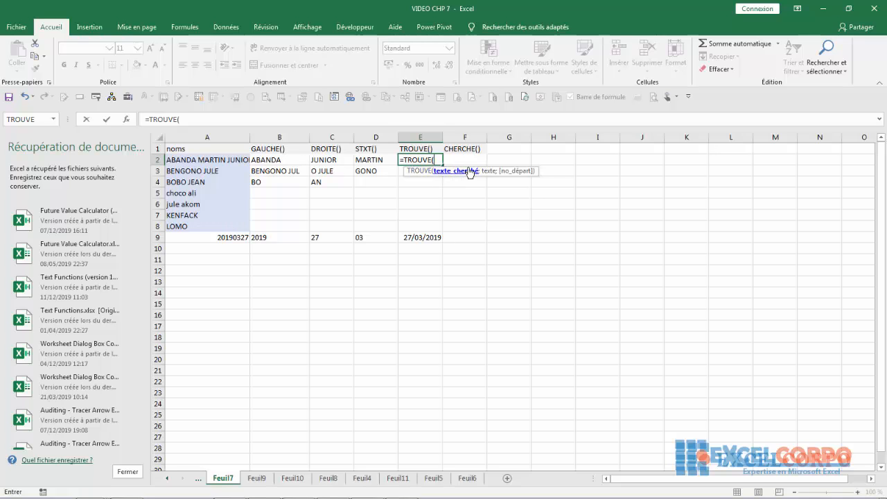
{"action": "type", "text": "\"A\";"}
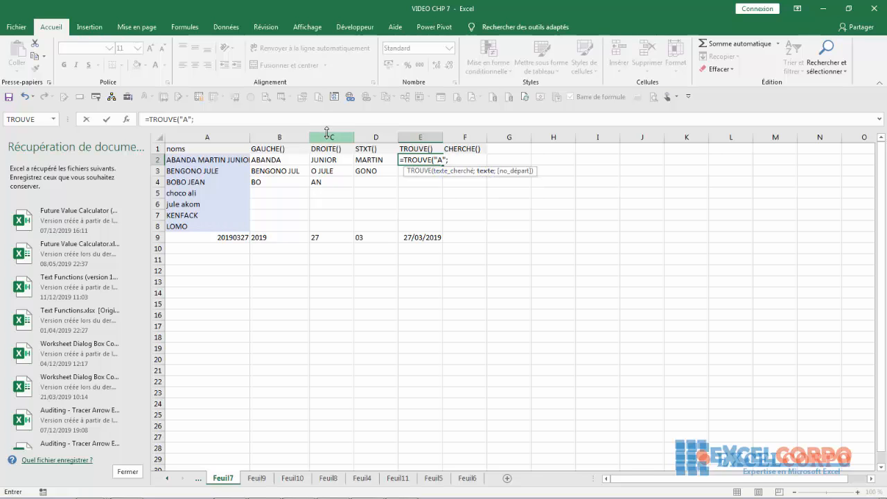
{"action": "left_click", "coordinate": [233, 159]}
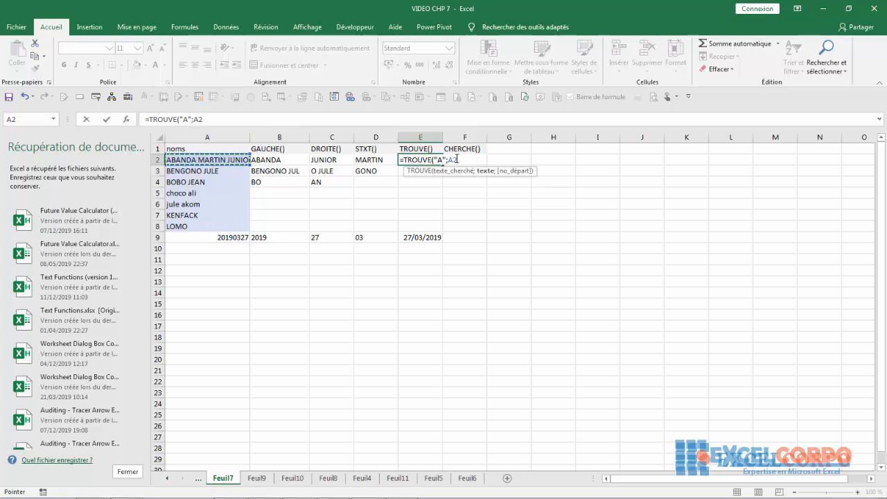
{"action": "type", "text": ";"}
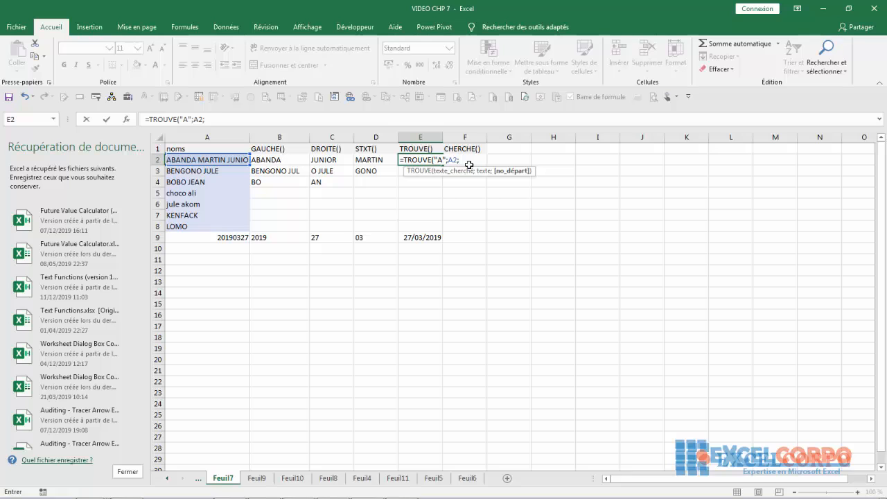
{"action": "type", "text": "1)"}
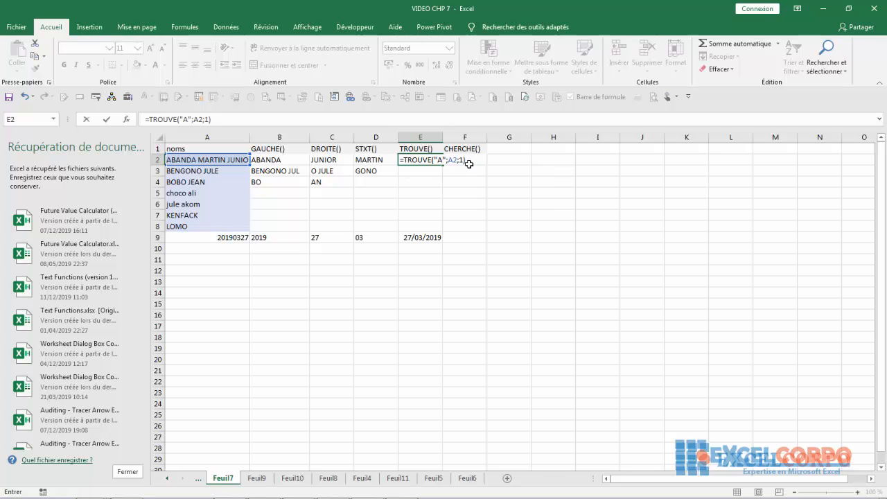
{"action": "key", "text": "Return"}
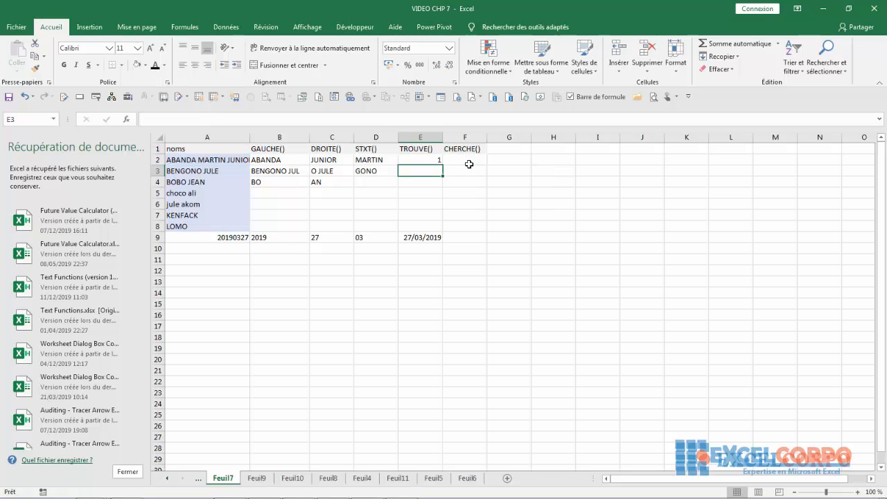
Step: Widen column A so that the full names fit
{"action": "left_click", "coordinate": [418, 163]}
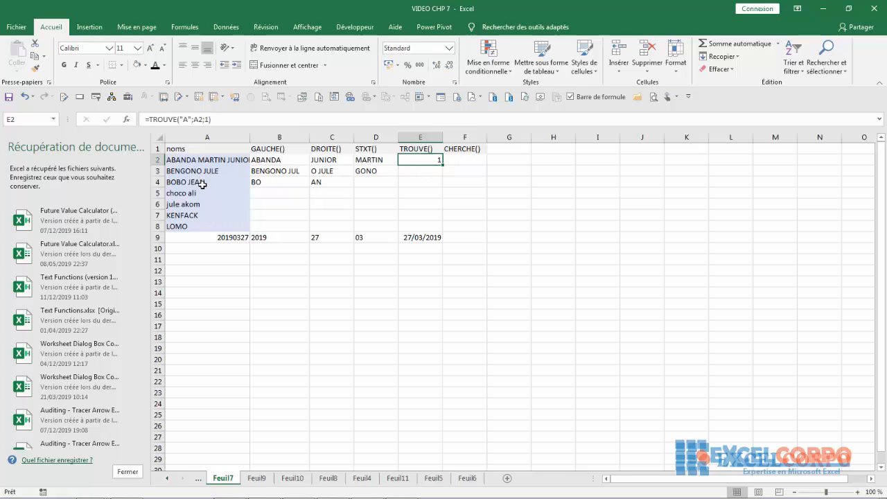
{"action": "left_click_drag", "start_coordinate": [250, 137], "coordinate": [270, 138]}
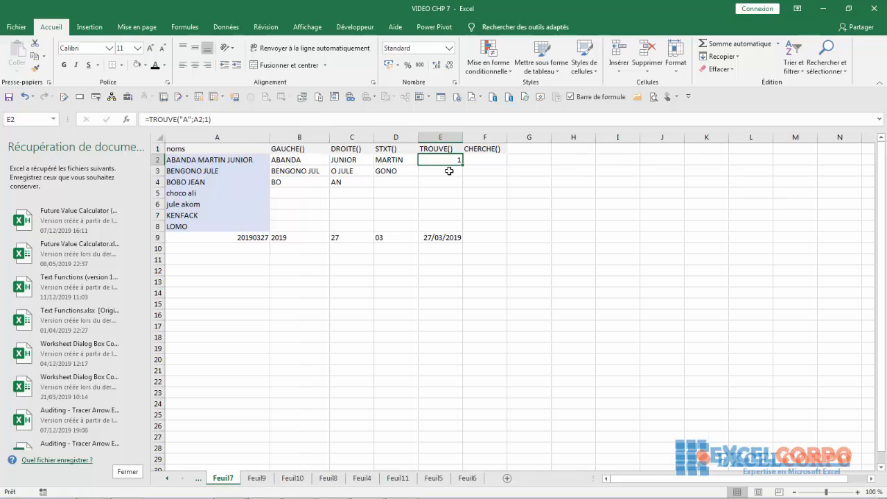
Step: Enter the formula =TROUVE("E";A3;2) in cell E3
{"action": "left_click", "coordinate": [442, 172]}
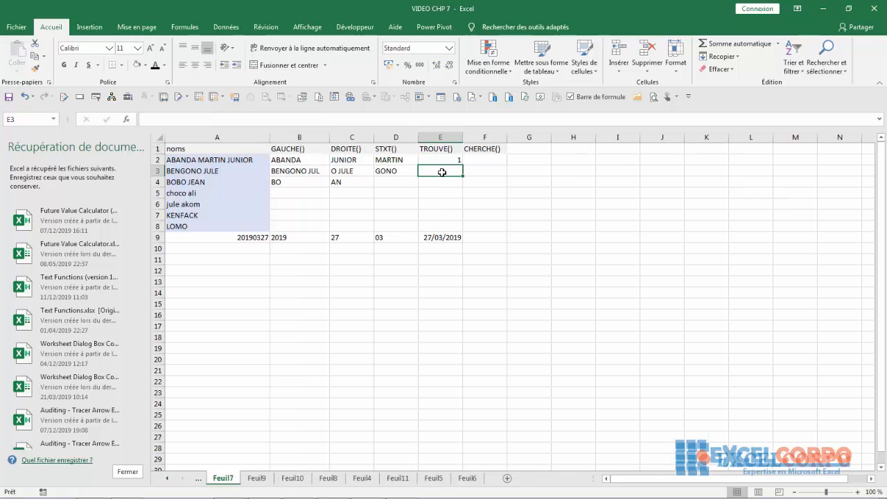
{"action": "type", "text": "=tro"}
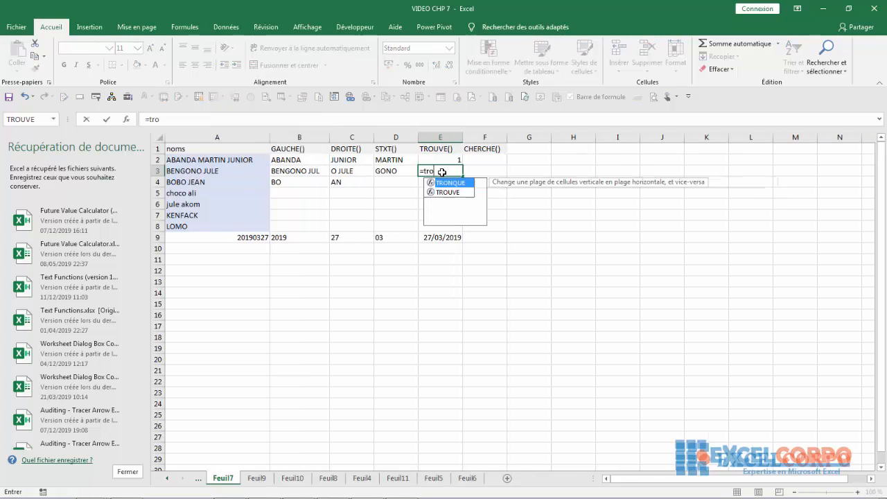
{"action": "type", "text": "uve"}
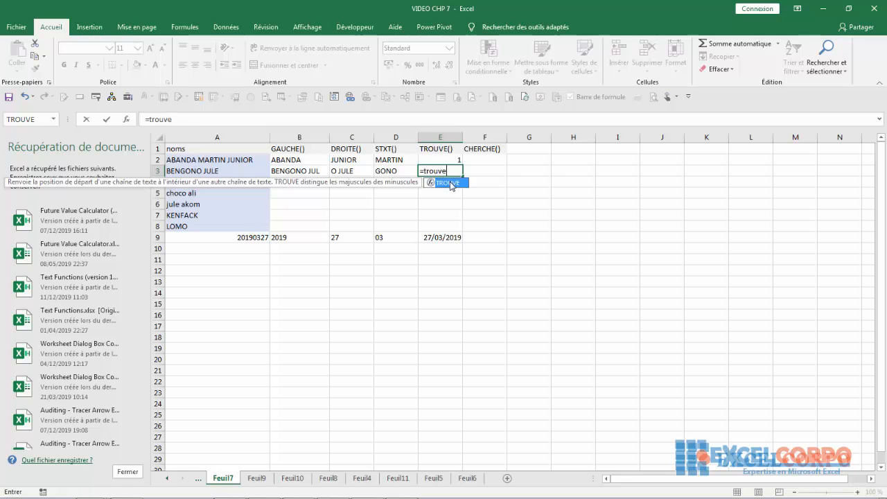
{"action": "double_click", "coordinate": [449, 183]}
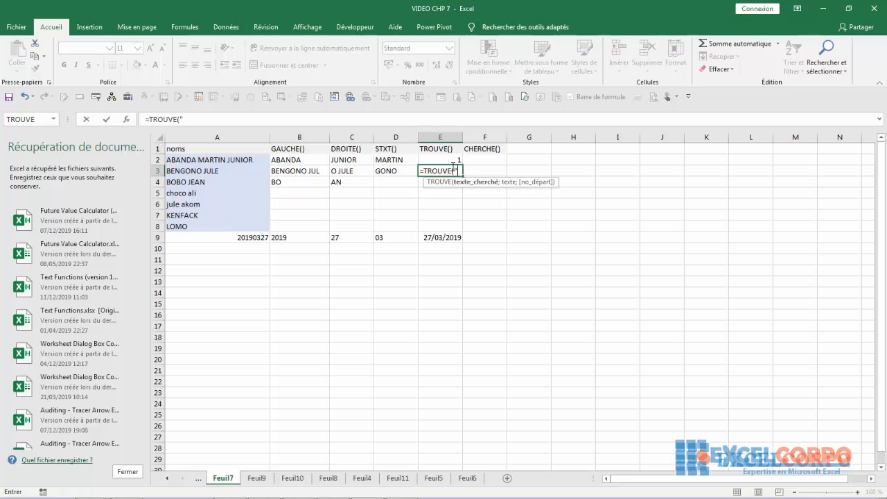
{"action": "type", "text": "E\";"}
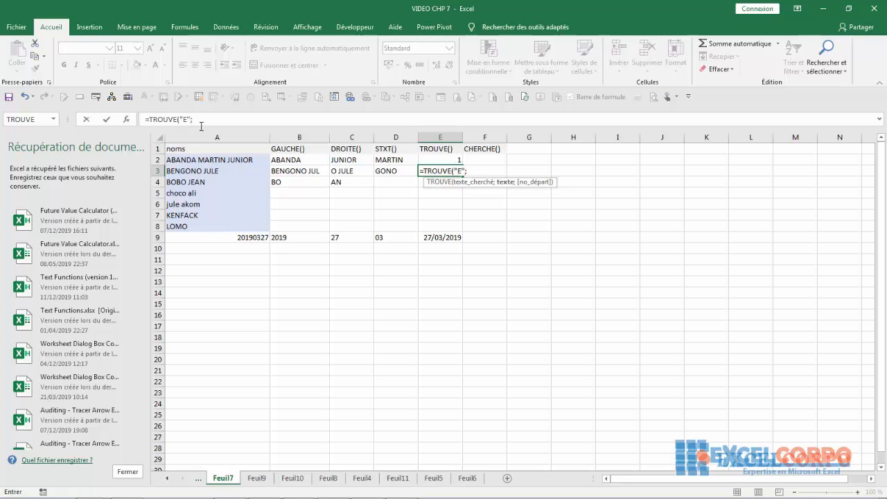
{"action": "left_click", "coordinate": [188, 172]}
{"action": "type", "text": ";"}
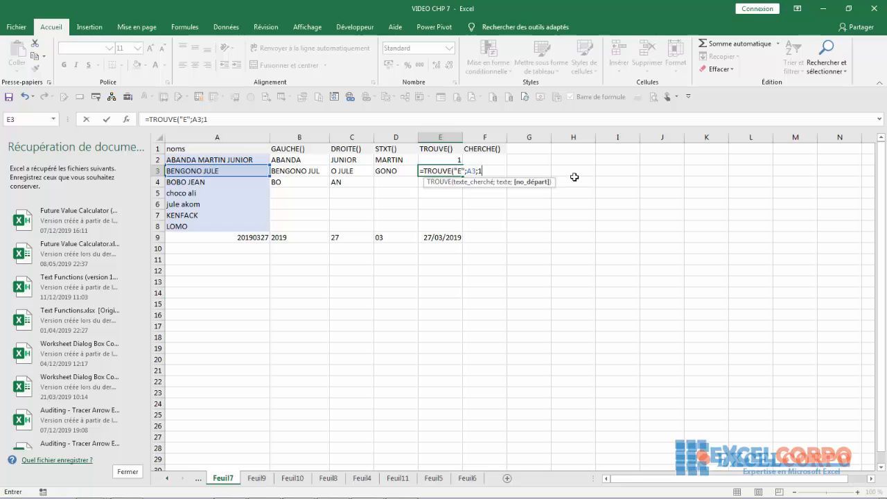
{"action": "type", "text": "1"}
{"action": "key", "text": "BackSpace"}
{"action": "type", "text": "2)"}
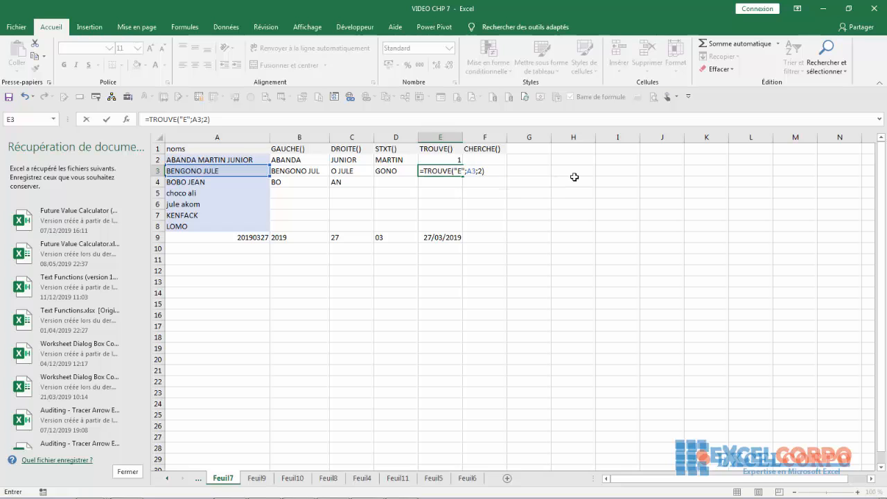
{"action": "key", "text": "Return"}
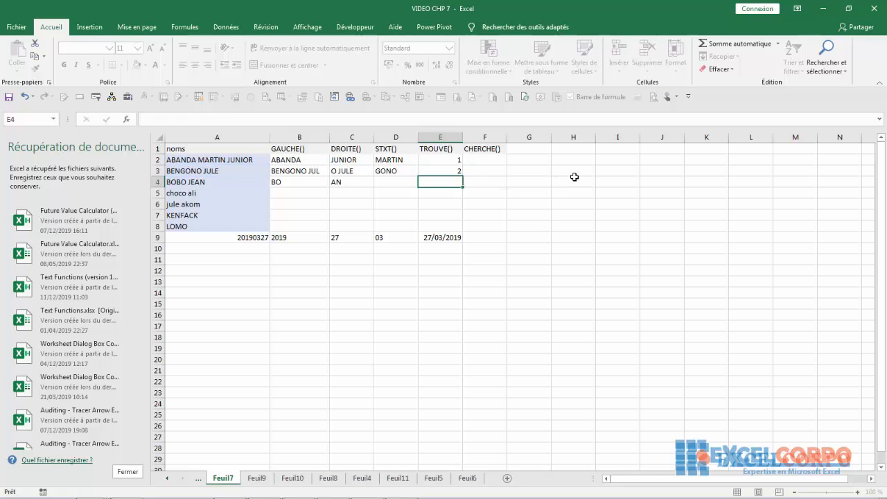
Step: Set the start position in the TROUVE formula of cell E3 to 4
{"action": "left_click", "coordinate": [444, 170]}
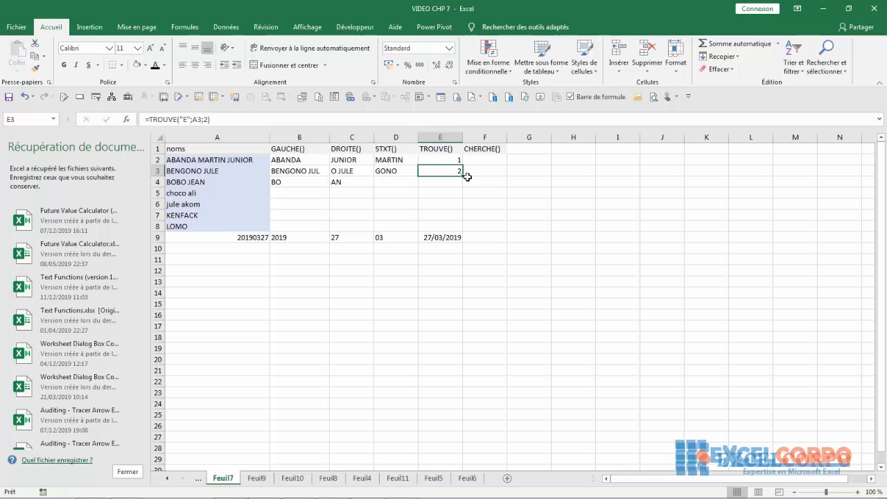
{"action": "left_click", "coordinate": [208, 120]}
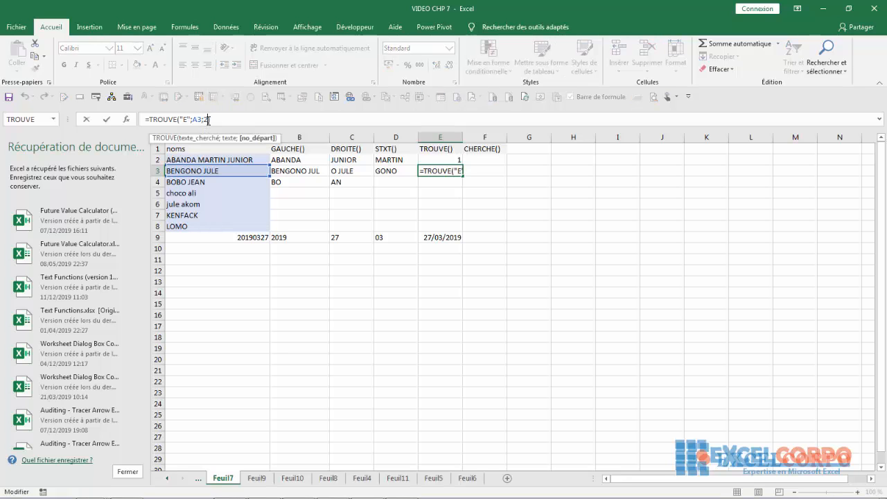
{"action": "key", "text": "BackSpace"}
{"action": "type", "text": "4"}
{"action": "key", "text": "Return"}
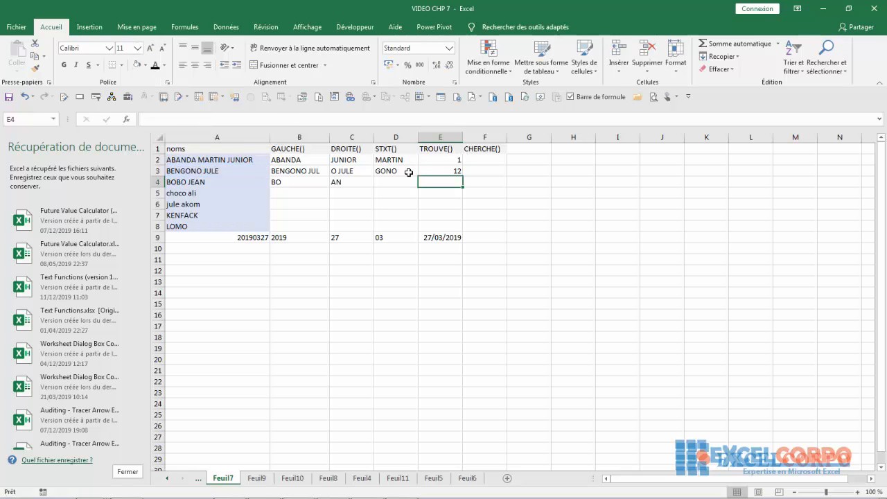
{"action": "left_click", "coordinate": [447, 174]}
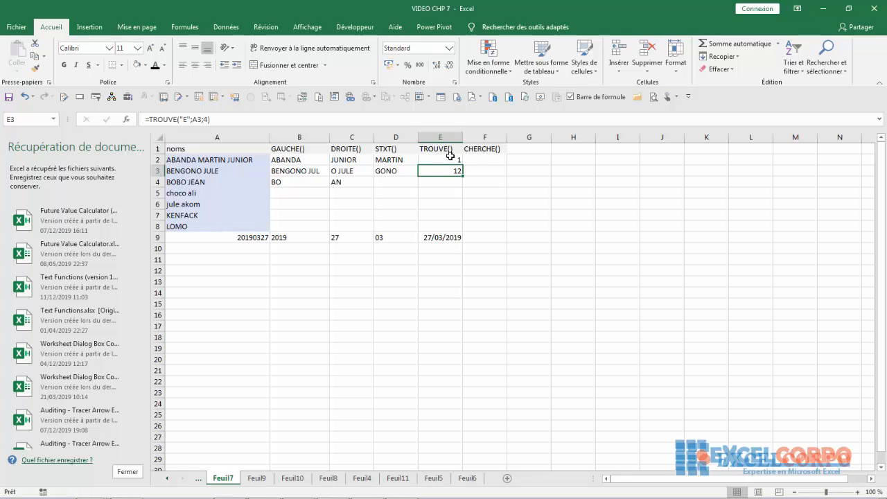
Step: Examine the CHERCHE function's description and its Texte_cherché, Texte and No_départ arguments for cell F2 without inserting the function
{"action": "left_click", "coordinate": [494, 160]}
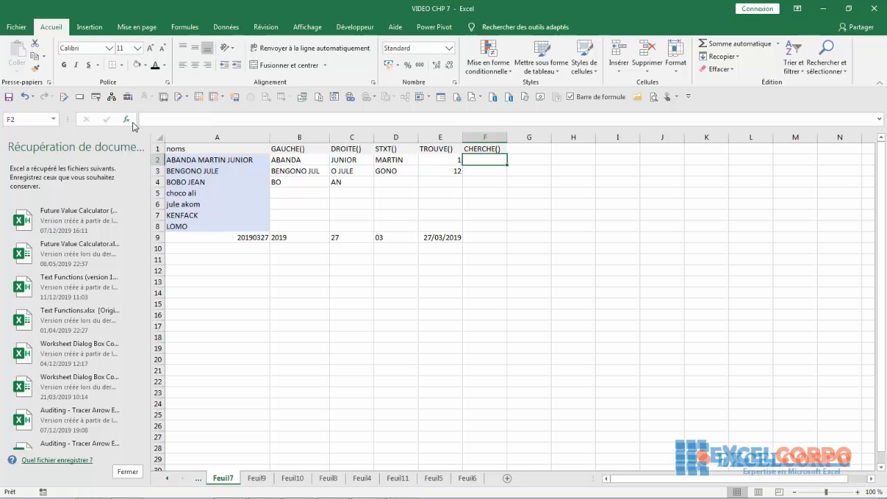
{"action": "left_click", "coordinate": [127, 121]}
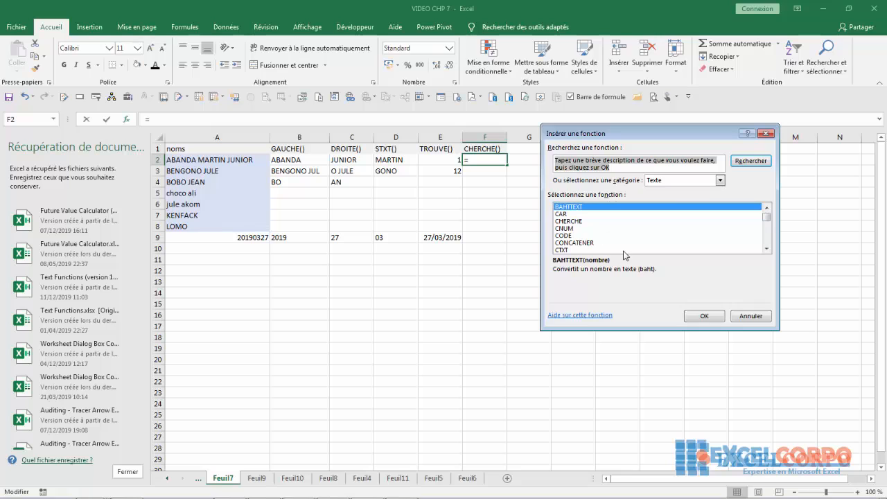
{"action": "left_click", "coordinate": [714, 182]}
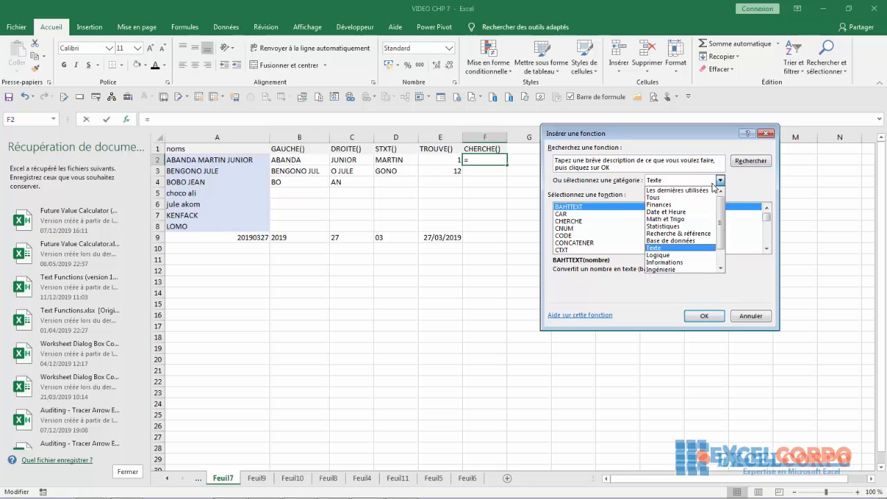
{"action": "scroll", "coordinate": [714, 187], "scroll_direction": "down", "scroll_amount": 4}
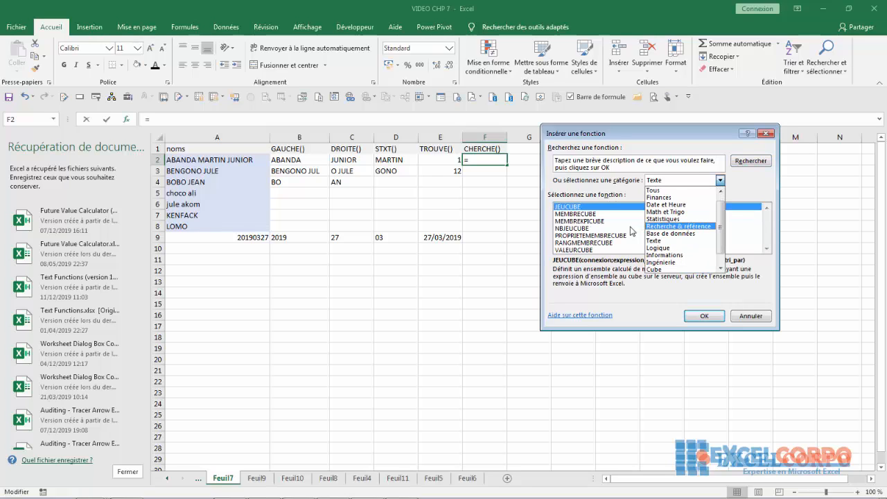
{"action": "scroll", "coordinate": [667, 239], "scroll_direction": "down", "scroll_amount": 1}
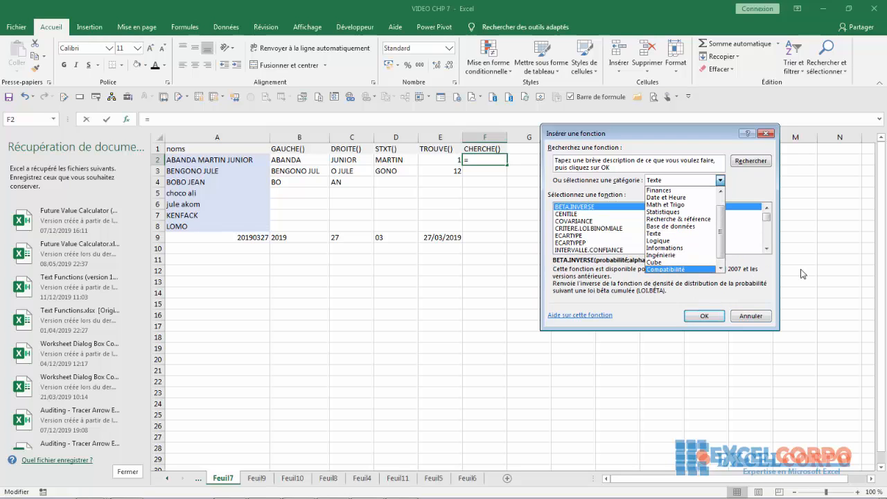
{"action": "left_click", "coordinate": [746, 179]}
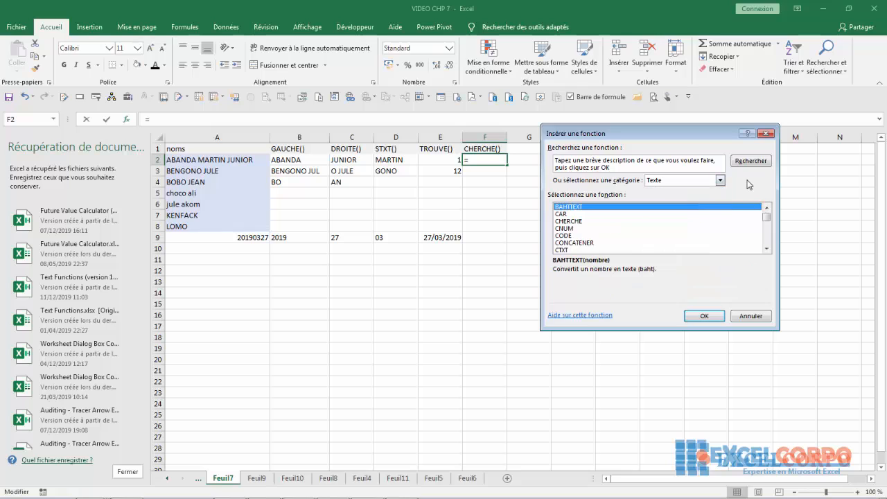
{"action": "left_click", "coordinate": [578, 222]}
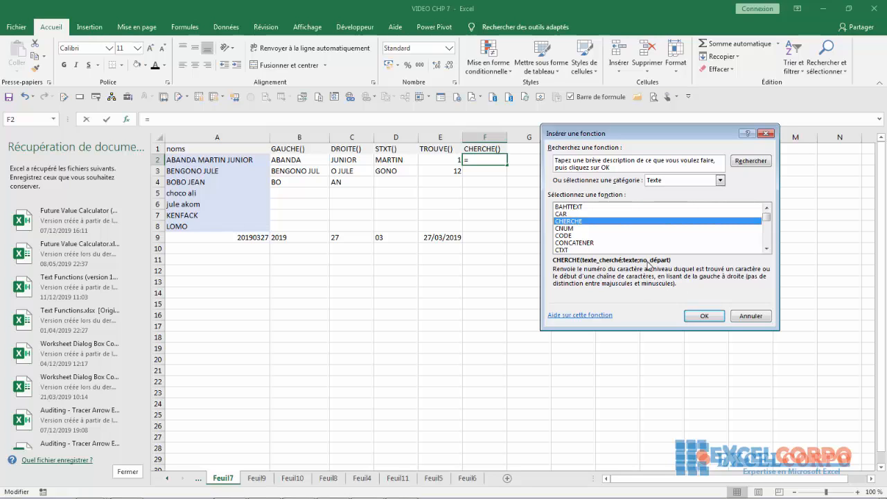
{"action": "left_click", "coordinate": [705, 315]}
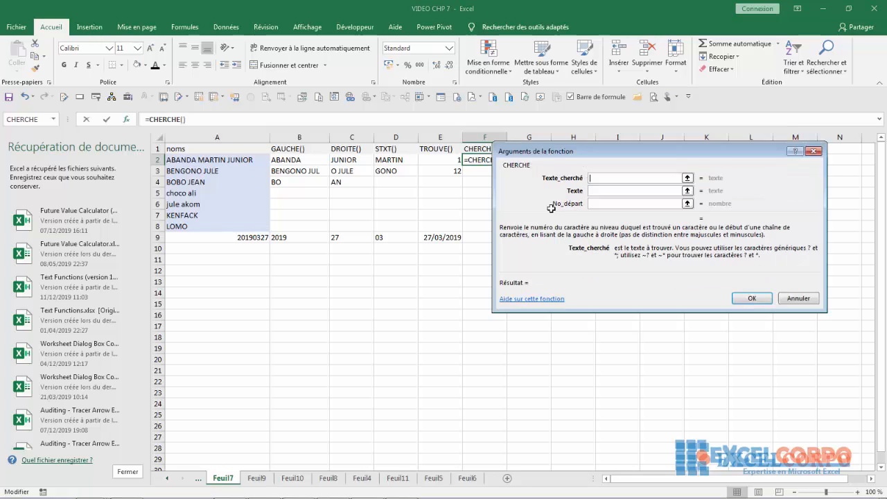
{"action": "left_click_drag", "start_coordinate": [550, 155], "coordinate": [569, 155]}
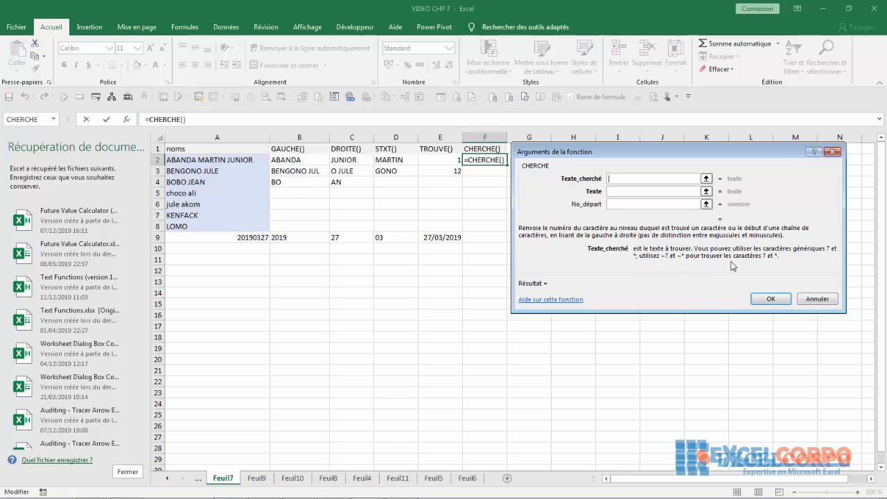
{"action": "left_click", "coordinate": [622, 194]}
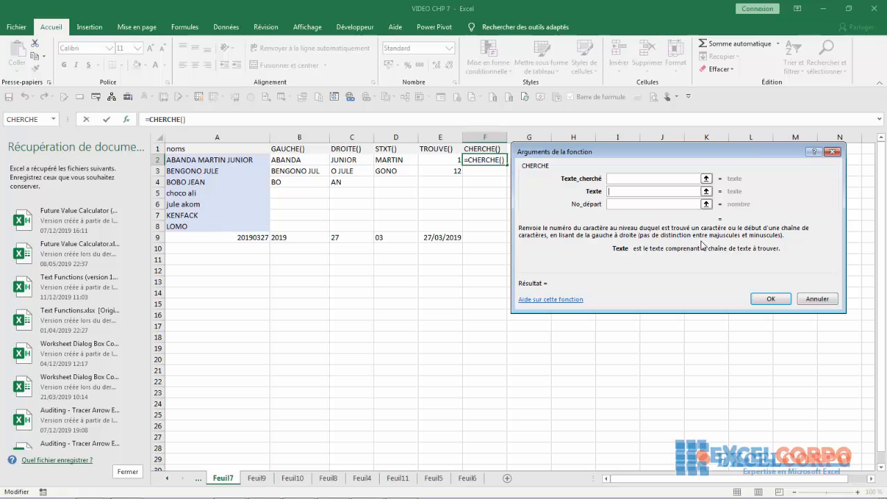
{"action": "left_click", "coordinate": [612, 203]}
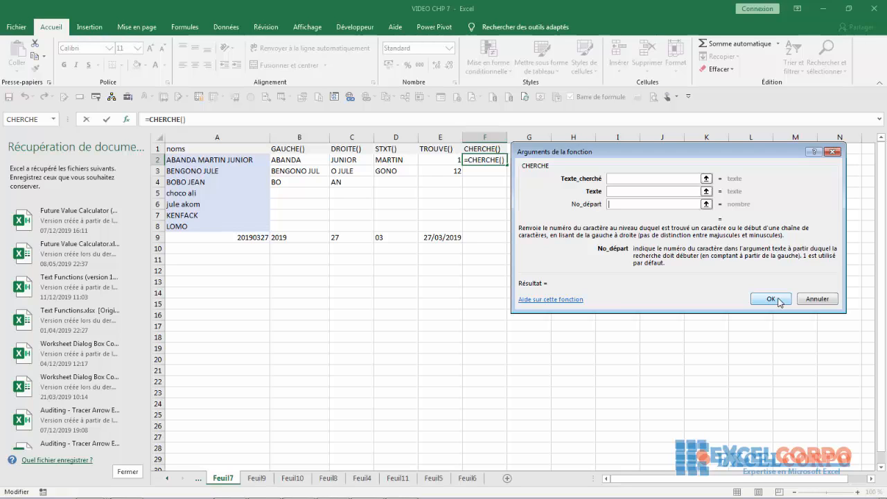
{"action": "key", "text": "Escape"}
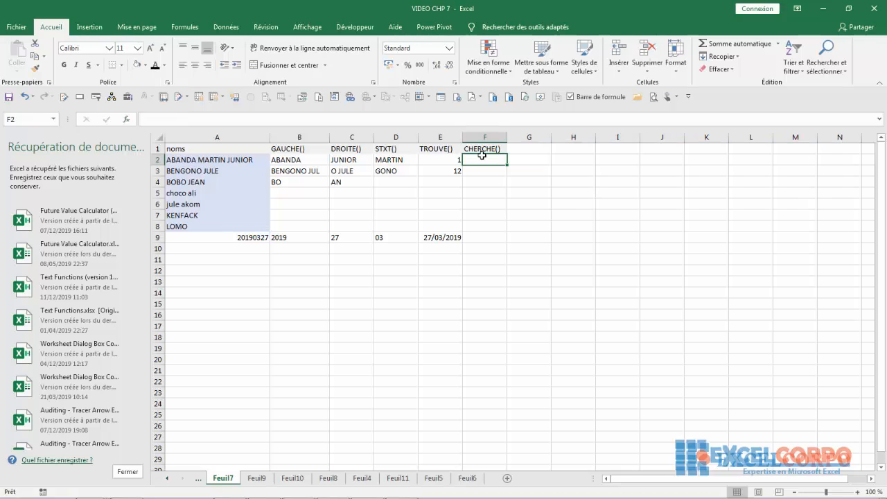
Step: Enter the formula =CHERCHE("A";A2;1) in cell F2
{"action": "type", "text": "=cherc"}
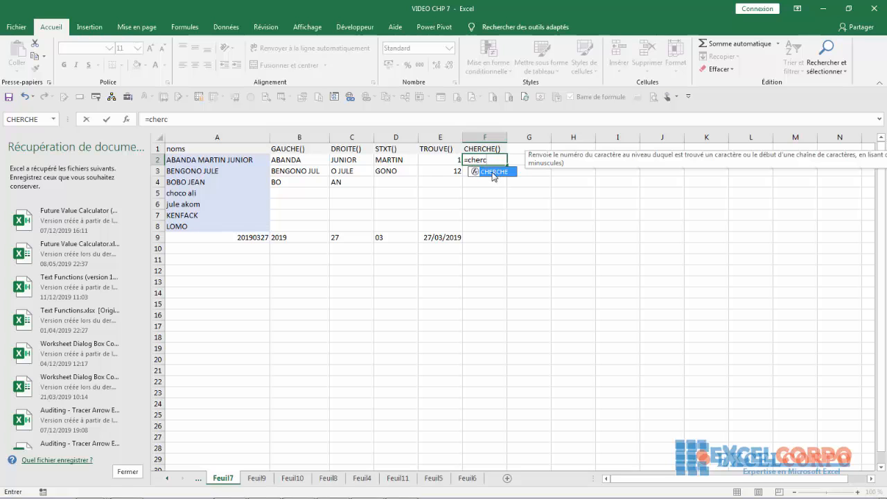
{"action": "double_click", "coordinate": [492, 171]}
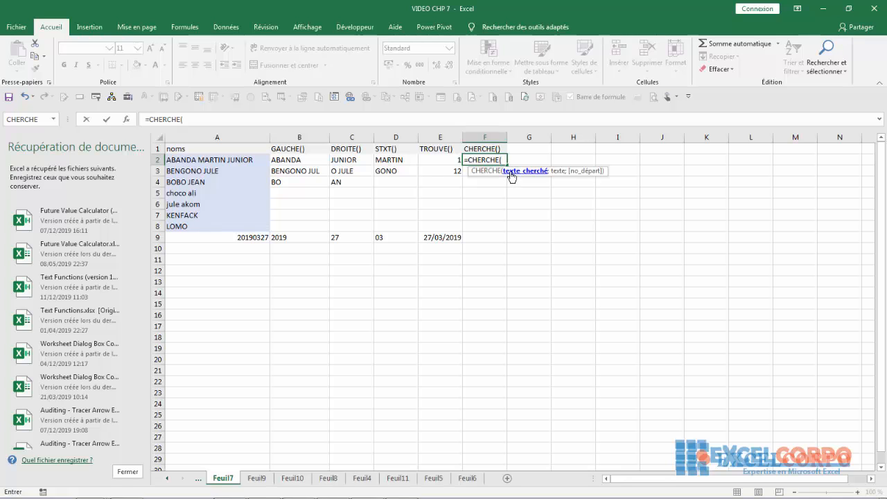
{"action": "type", "text": "\"A\";"}
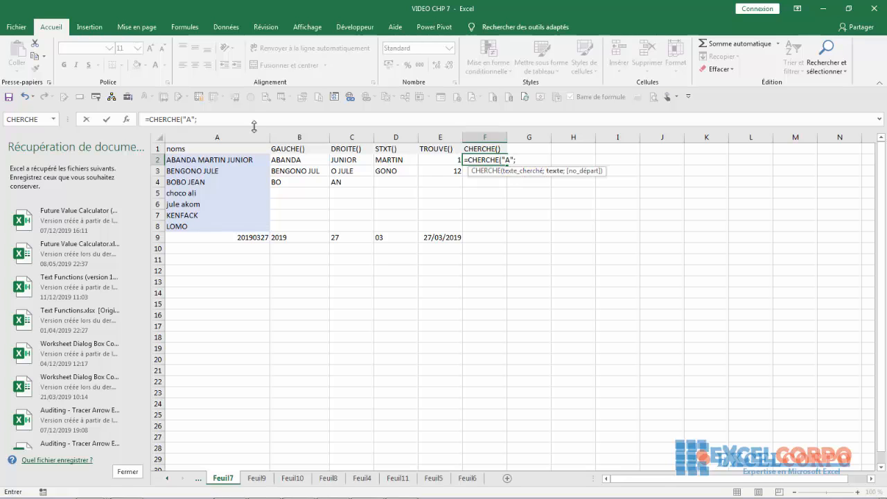
{"action": "left_click", "coordinate": [186, 161]}
{"action": "type", "text": ";"}
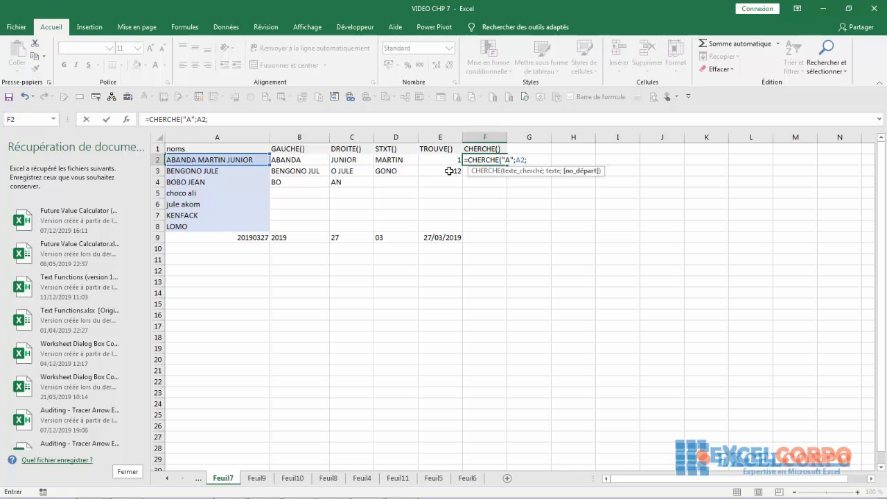
{"action": "type", "text": "1)"}
{"action": "key", "text": "Return"}
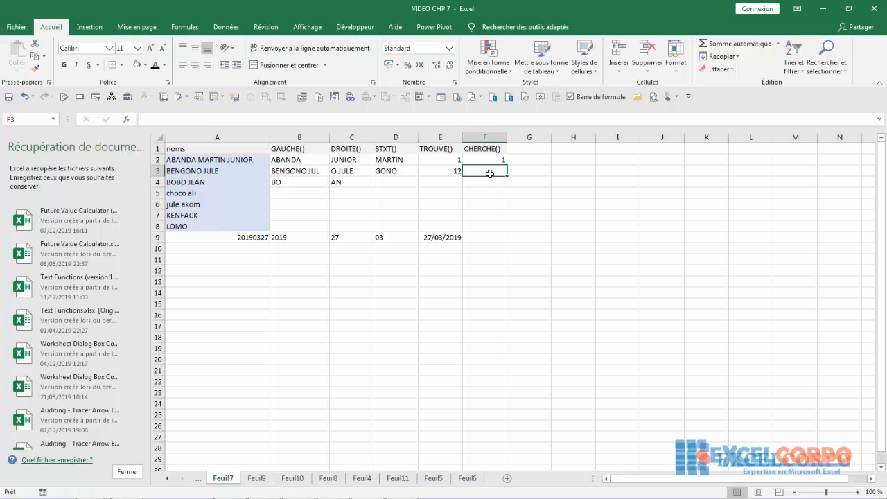
Step: Enter the formula =CHERCHE("E";A3;4) in cell F3
{"action": "type", "text": "=cherc"}
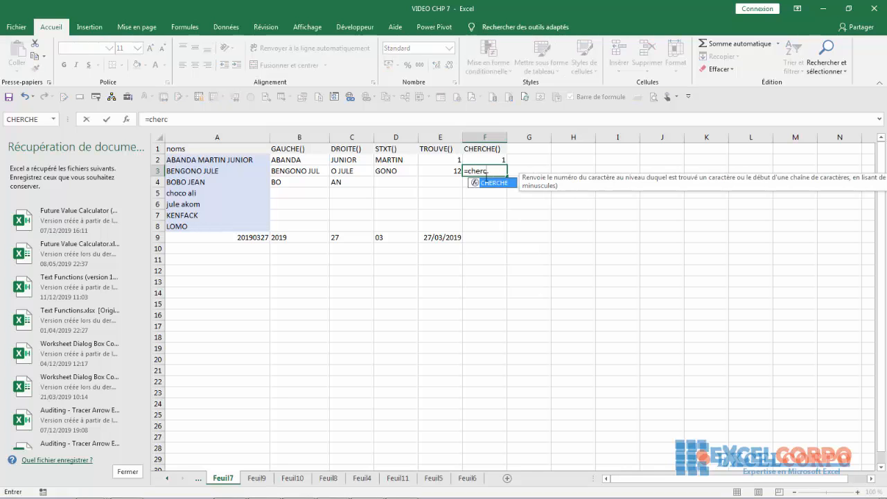
{"action": "double_click", "coordinate": [487, 184]}
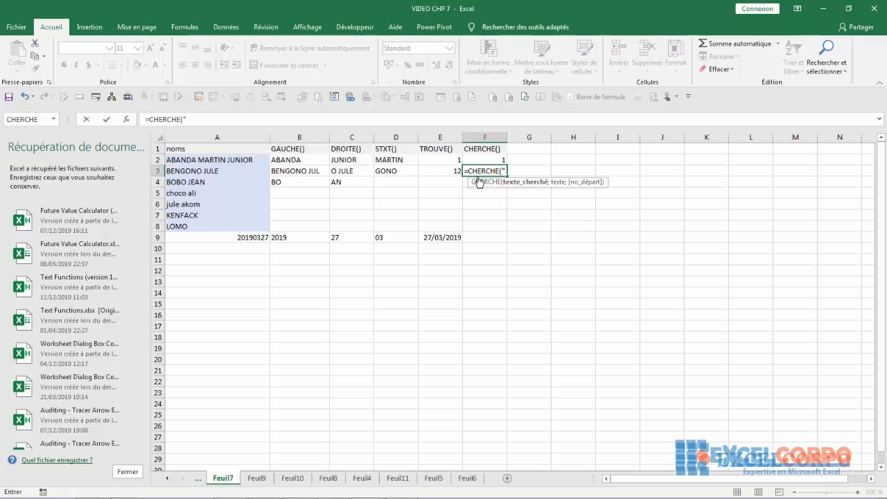
{"action": "type", "text": "\"E\";"}
{"action": "left_click", "coordinate": [208, 171]}
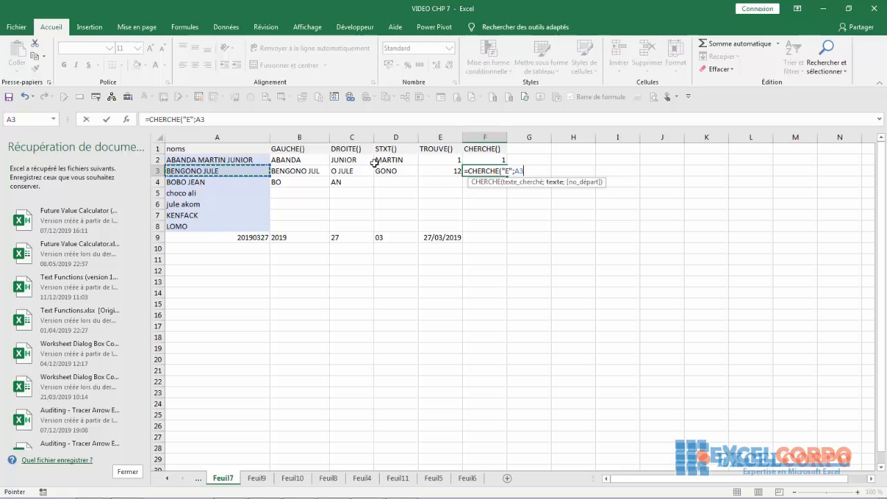
{"action": "type", "text": ";"}
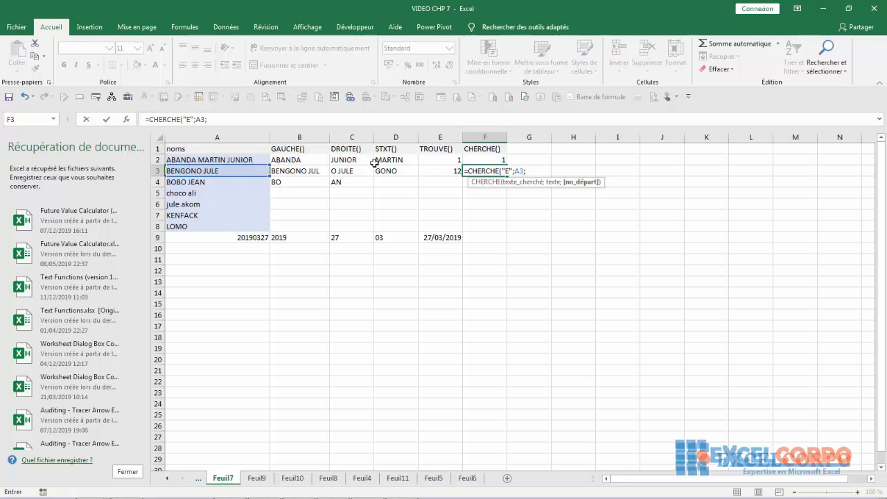
{"action": "type", "text": "4)"}
{"action": "key", "text": "Return"}
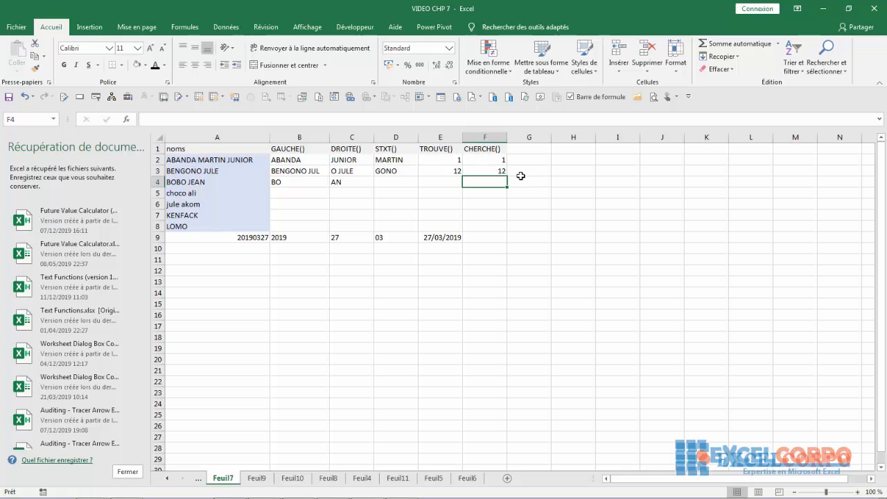
{"action": "left_click", "coordinate": [596, 199]}
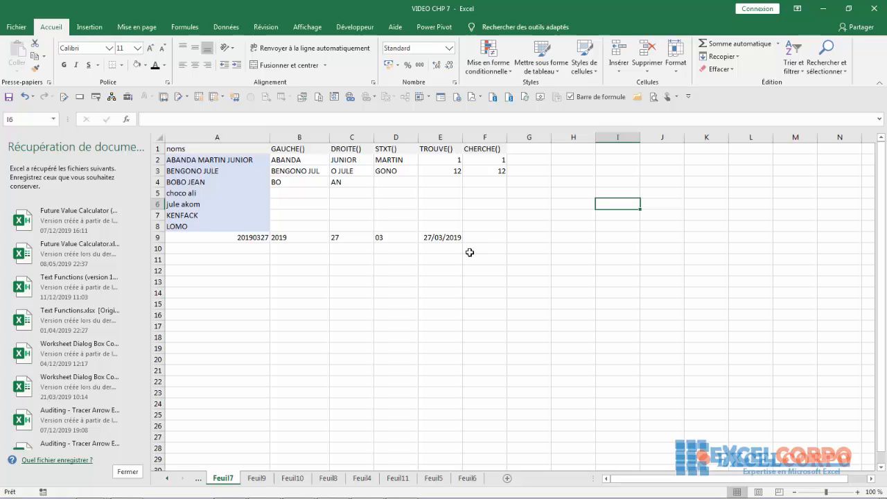
{"action": "left_click", "coordinate": [543, 206]}
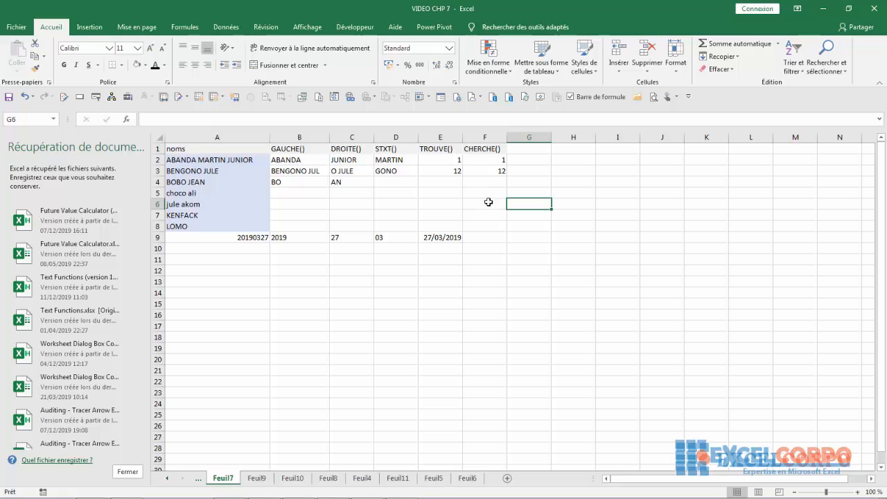
Step: Enter a CHERCHE formula in cell F4 that looks for the first word of A4, written in lowercase, without a start position
{"action": "left_click", "coordinate": [490, 181]}
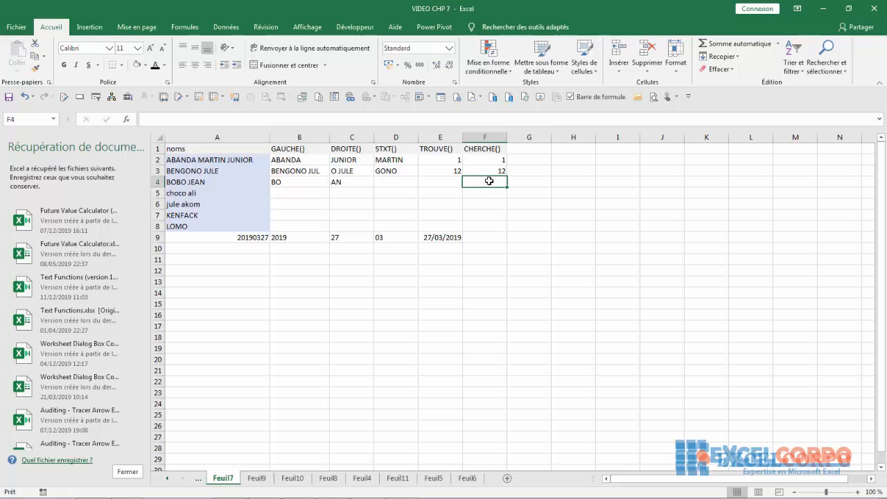
{"action": "type", "text": "=cherc"}
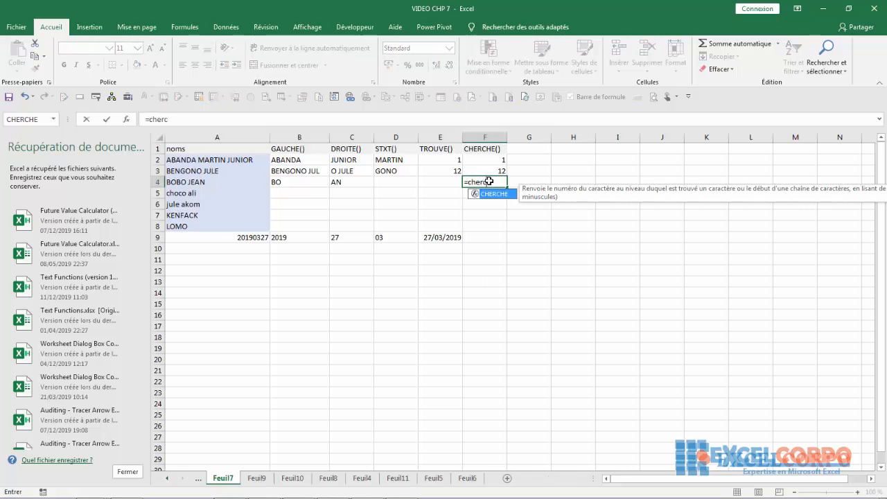
{"action": "double_click", "coordinate": [496, 194]}
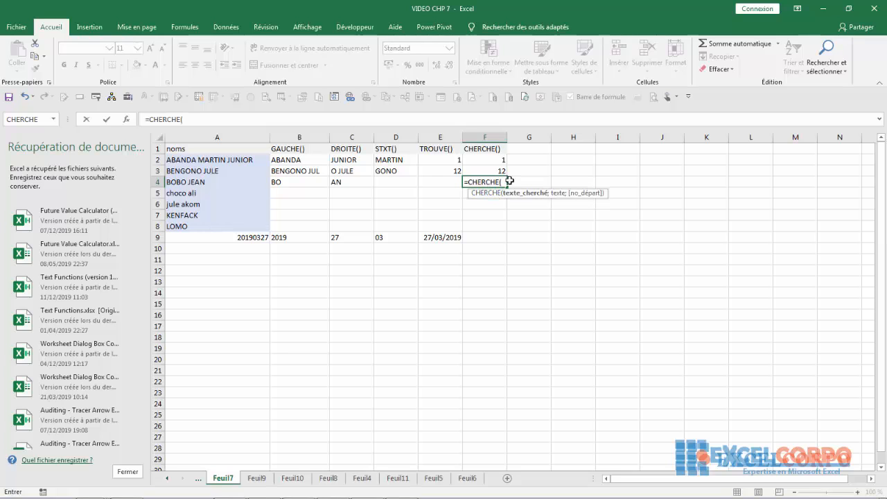
{"action": "type", "text": "\"bobo"}
{"action": "type", "text": ";"}
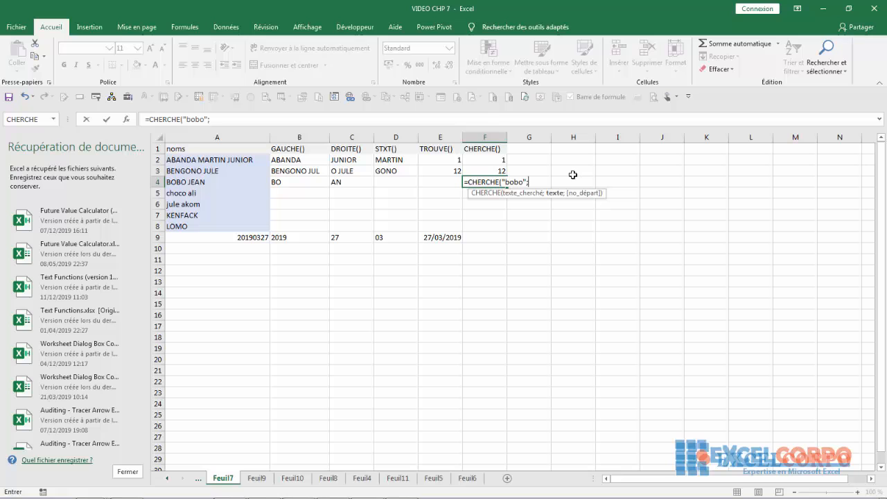
{"action": "left_click", "coordinate": [205, 186]}
{"action": "type", "text": ")"}
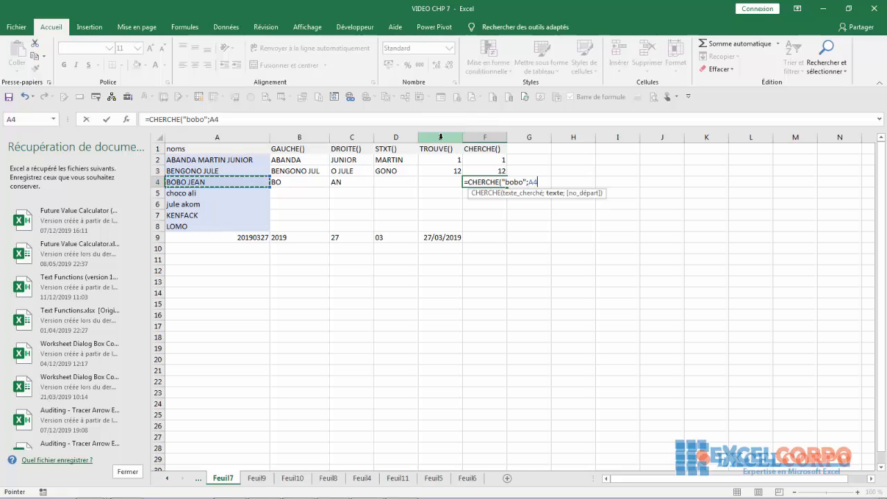
{"action": "key", "text": "Return"}
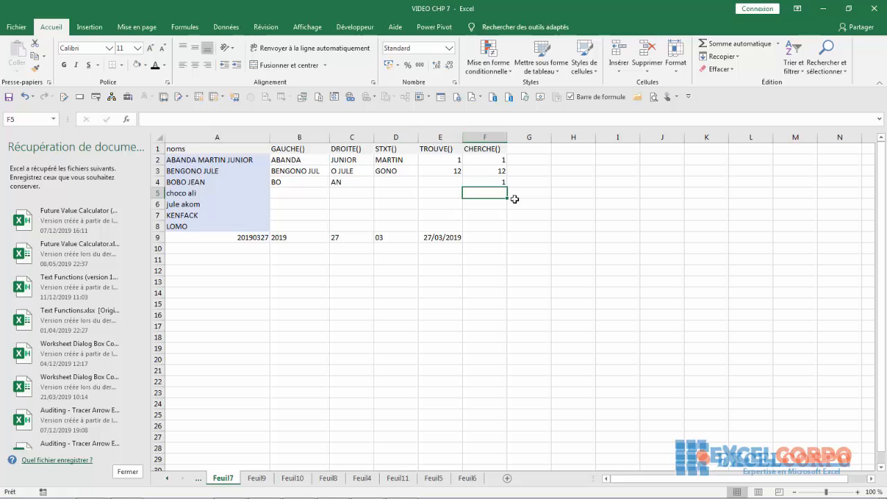
Step: Open the CHERCHE formula in cell F4 to examine its search text argument
{"action": "left_click", "coordinate": [488, 180]}
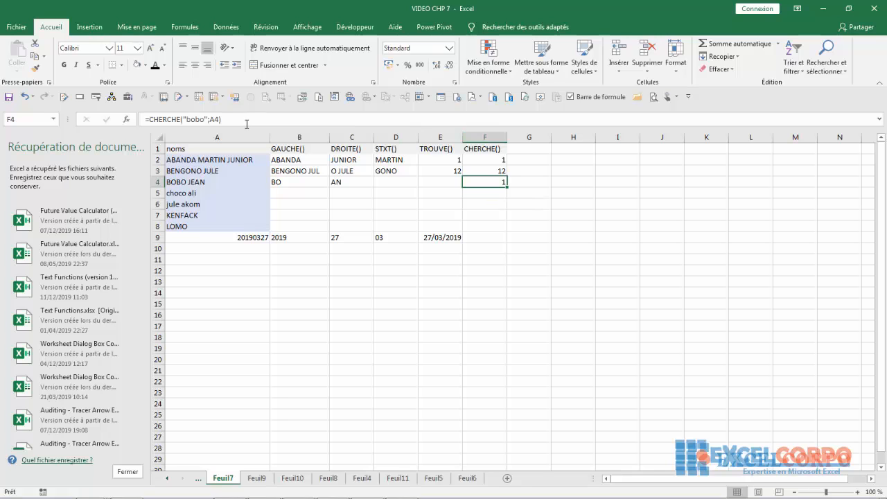
{"action": "left_click", "coordinate": [187, 121]}
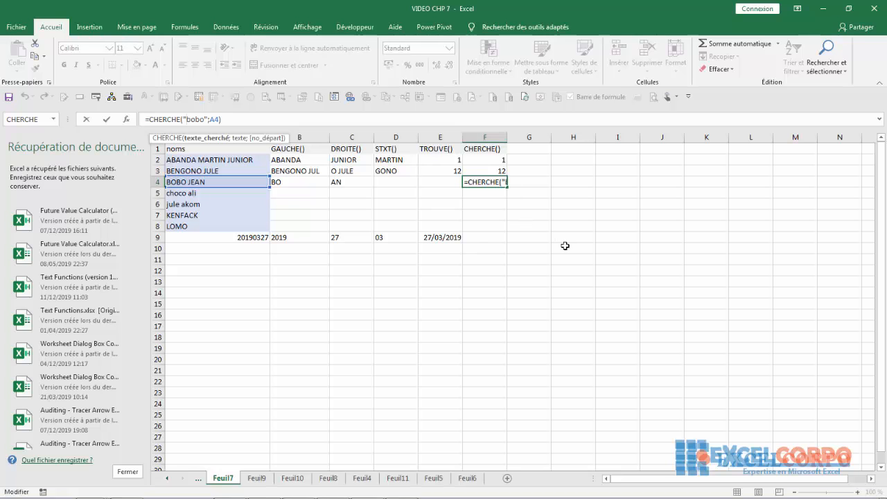
{"action": "mouse_move", "coordinate": [726, 497]}
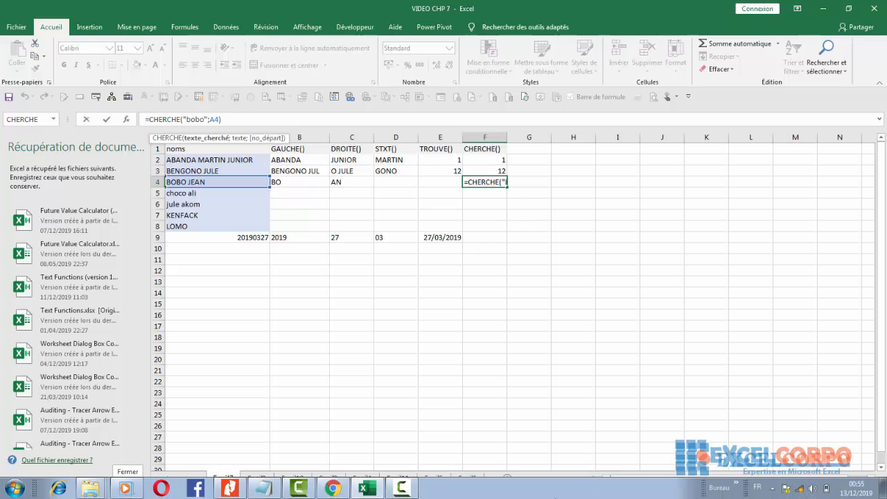
{"action": "left_click", "coordinate": [402, 488]}
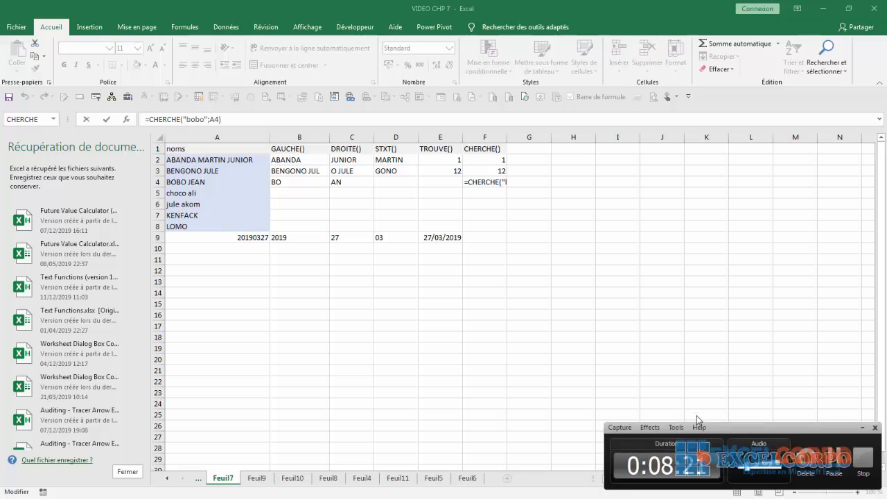
{"action": "left_click", "coordinate": [836, 463]}
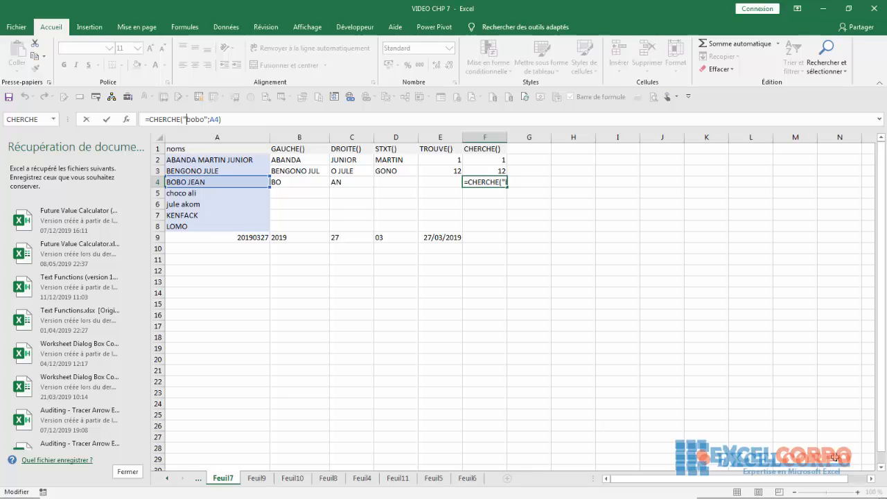
{"action": "left_click", "coordinate": [835, 461]}
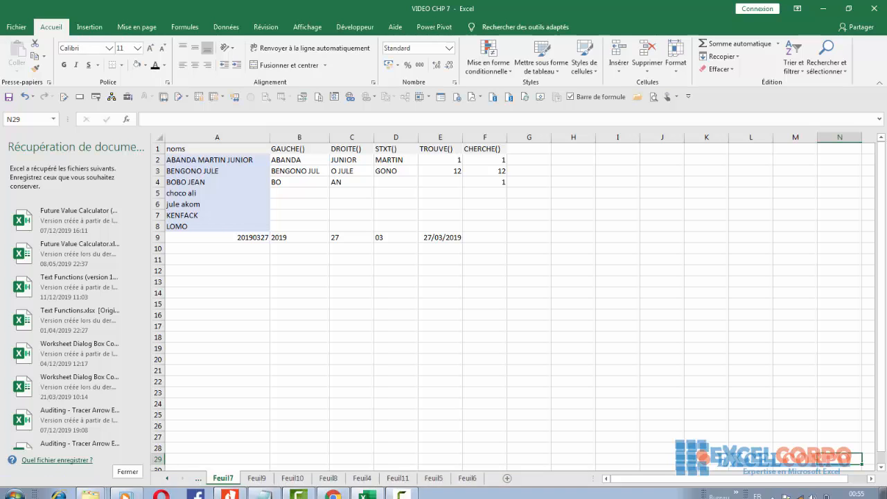
{"action": "left_click", "coordinate": [403, 490]}
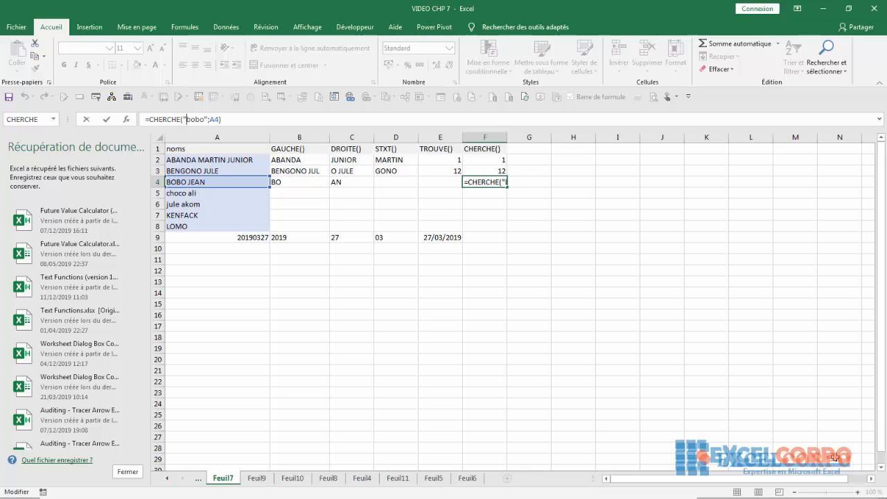
{"action": "left_click", "coordinate": [836, 459]}
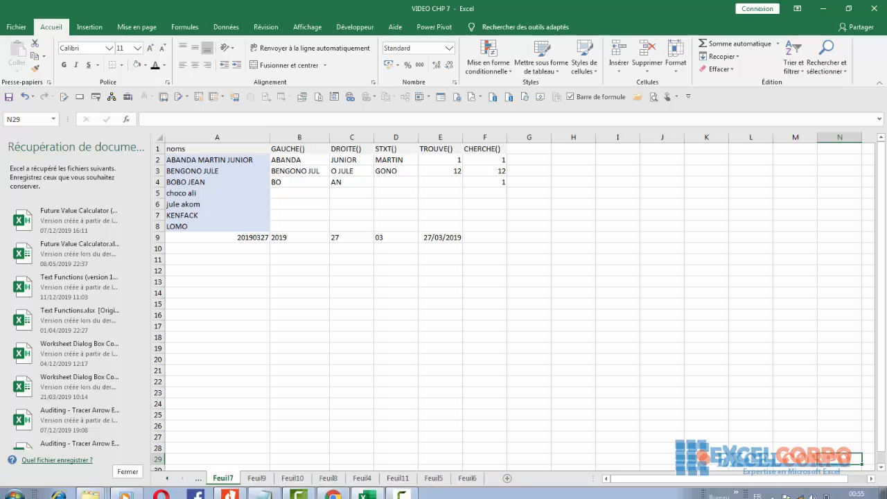